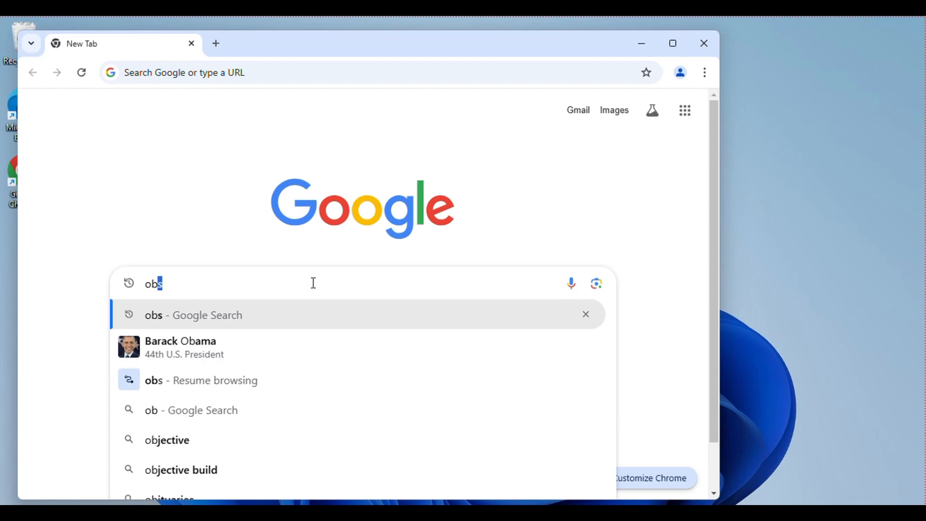
Search Google for obs, open the official obsproject.com site and download the Windows installer of OBS Studio
left_click(181, 323)
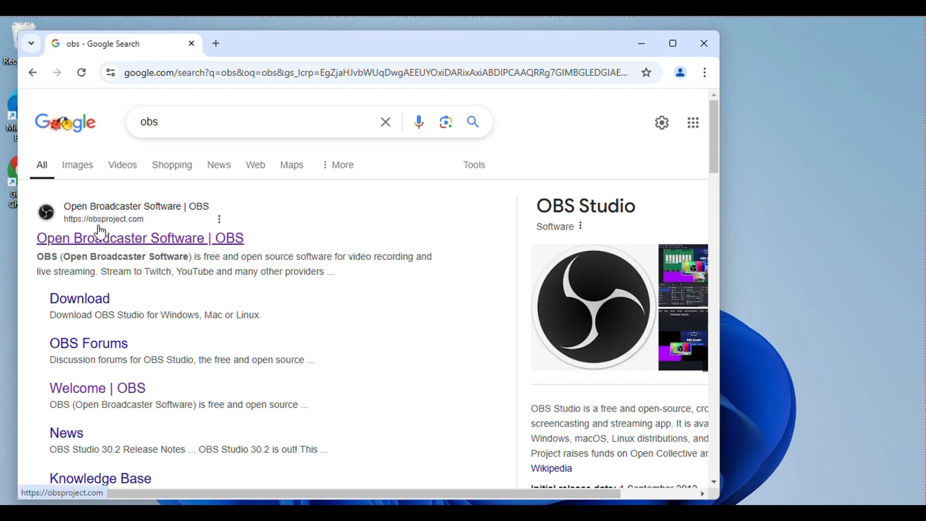
left_click(121, 247)
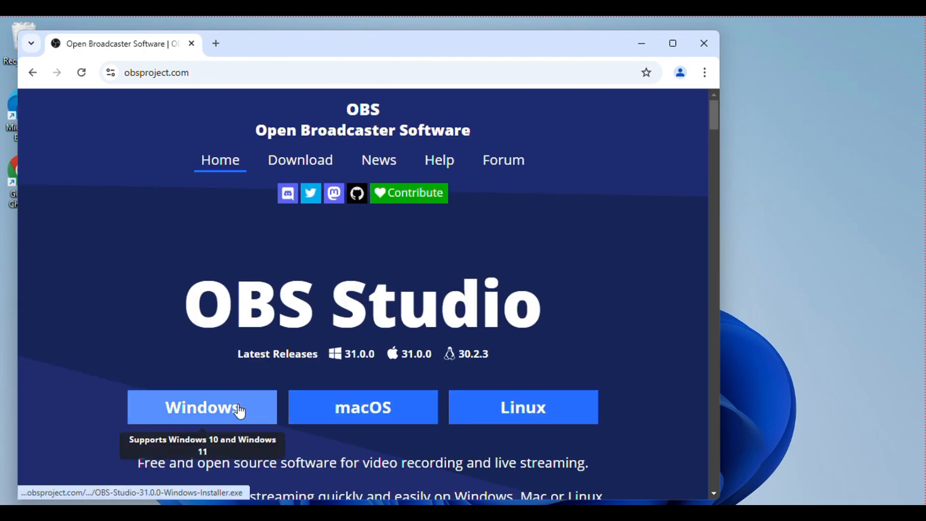
scroll(202, 355, "down", 2)
scroll(203, 355, "down", 2)
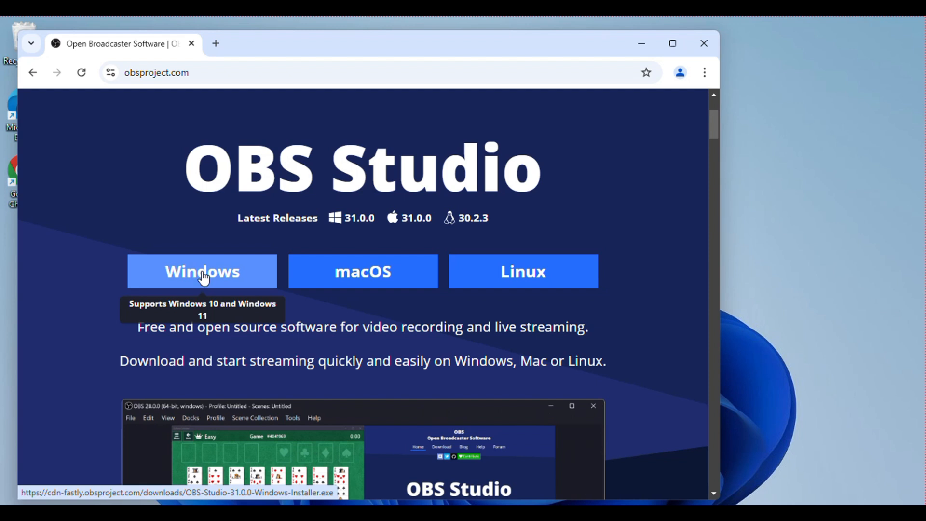
left_click(204, 279)
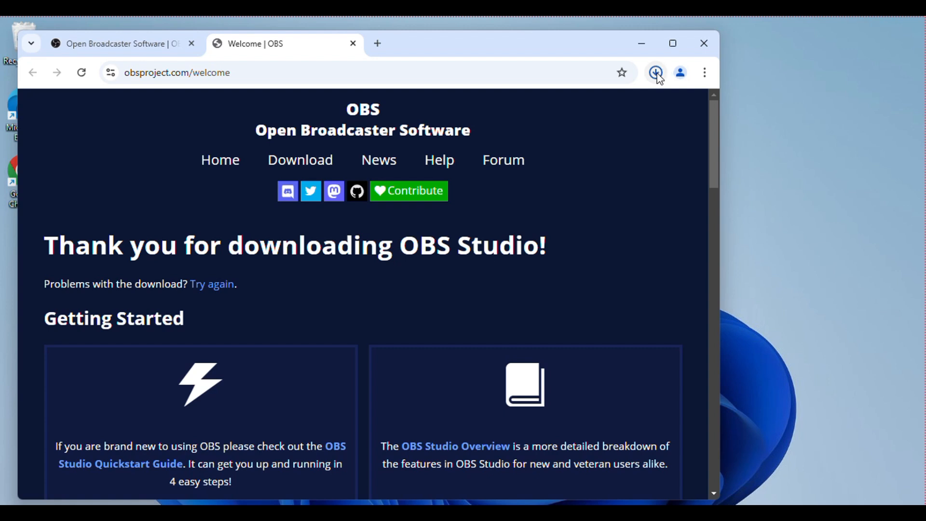
Run the downloaded OBS Studio installer and minimize the browser window
left_click(656, 73)
left_click(558, 115)
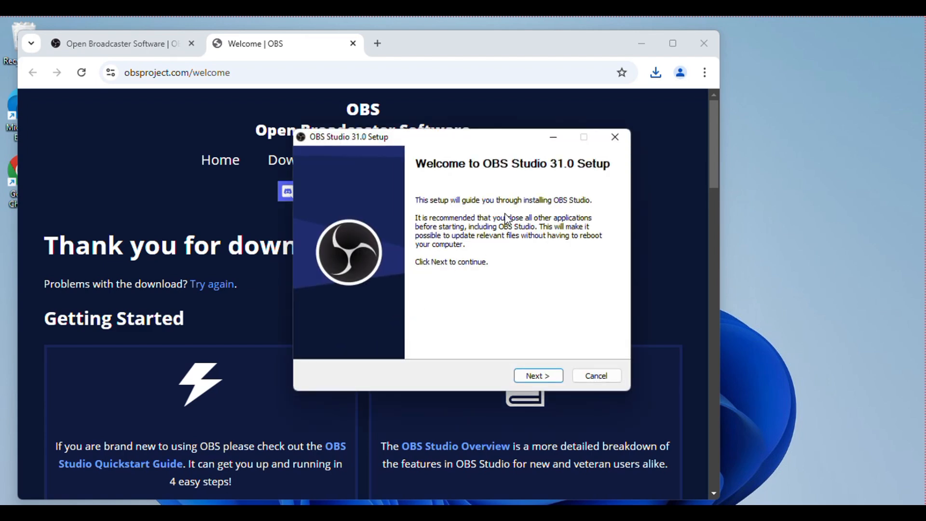
left_click(646, 44)
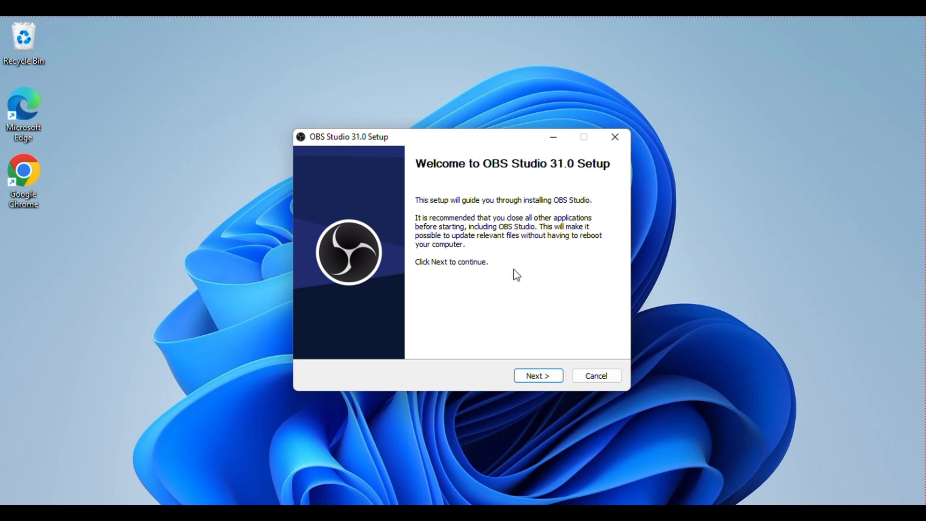
Install OBS Studio 31.0 in the default folder C:\Program Files\obs-studio and finish setup with Launch OBS Studio enabled
left_click(537, 376)
scroll(440, 263, "down", 15)
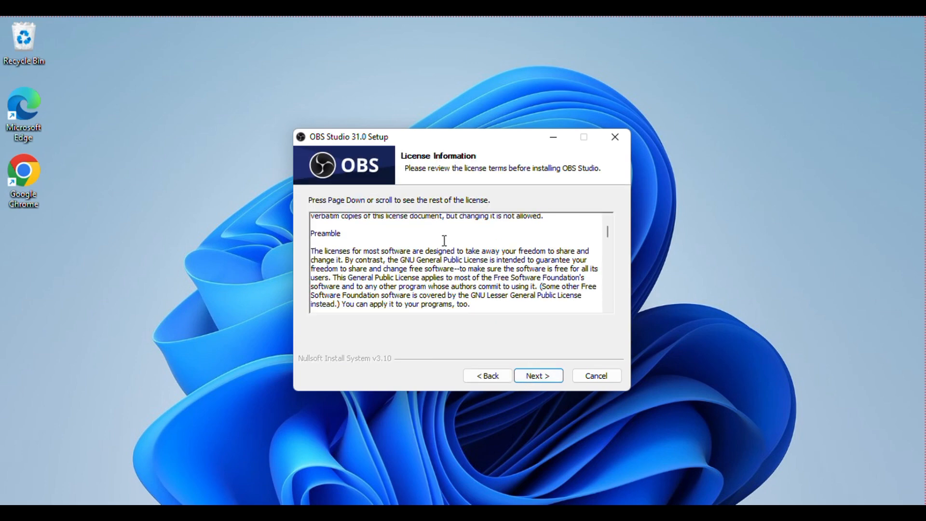
scroll(477, 269, "down", 20)
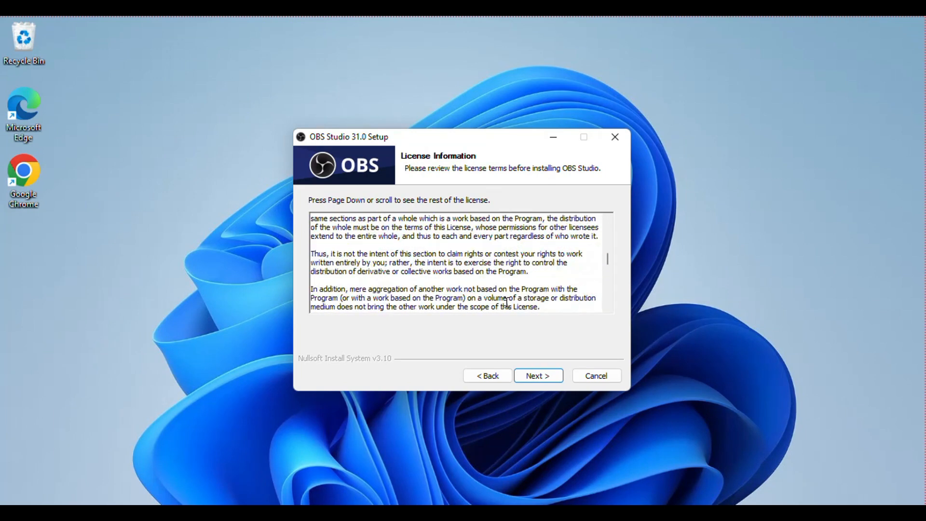
left_click(540, 378)
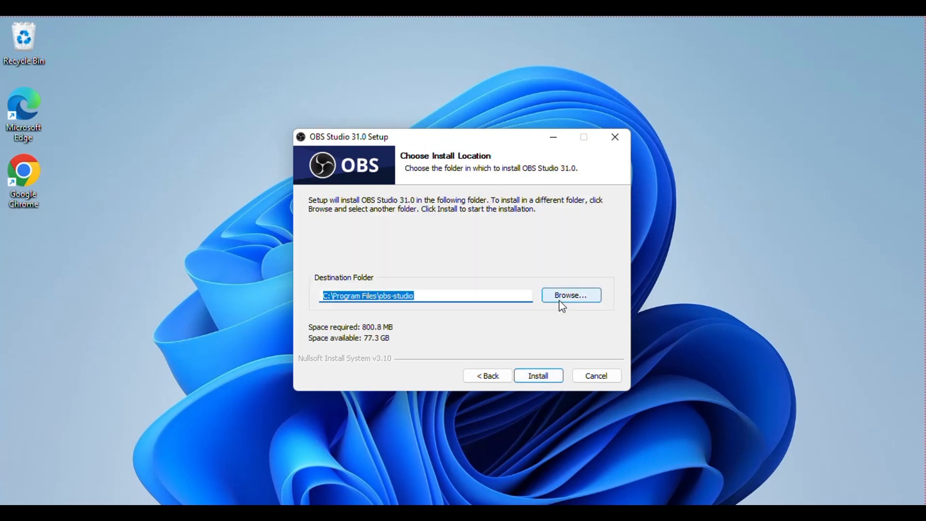
left_click(539, 376)
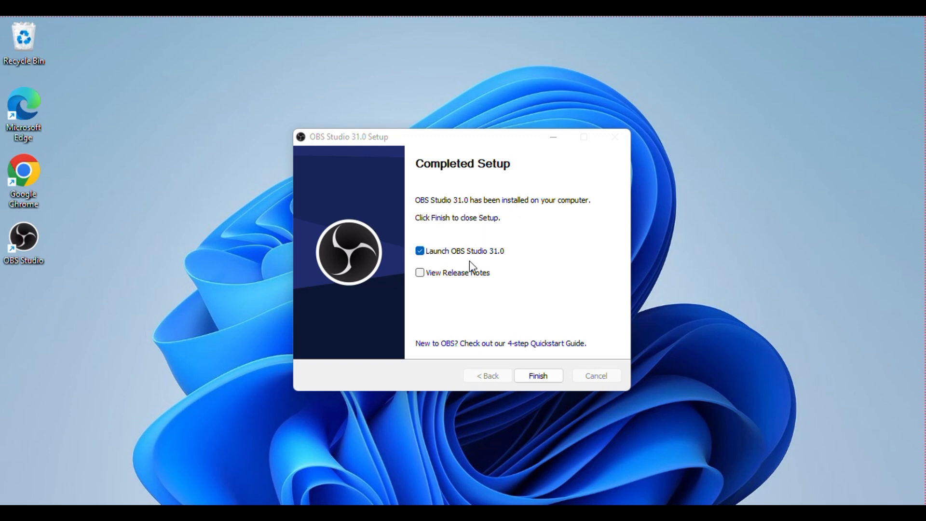
left_click(536, 379)
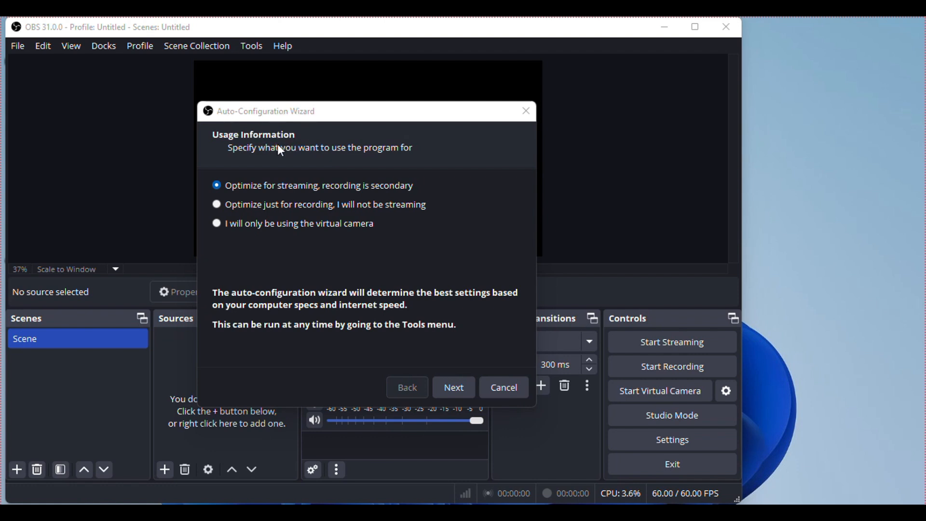
Complete the auto-configuration optimized just for recording, keeping the current 1366x768 canvas and preferring 60 FPS, and apply the suggested settings
left_click(256, 208)
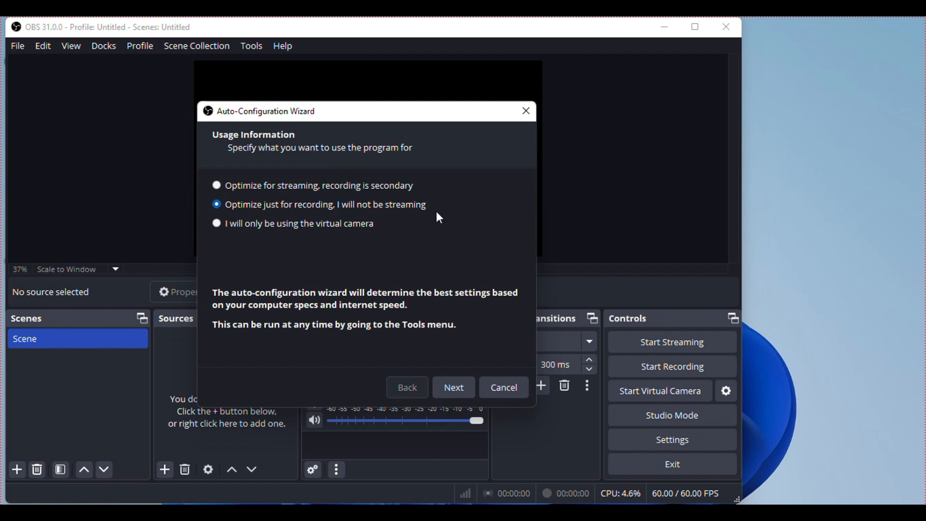
left_click(459, 387)
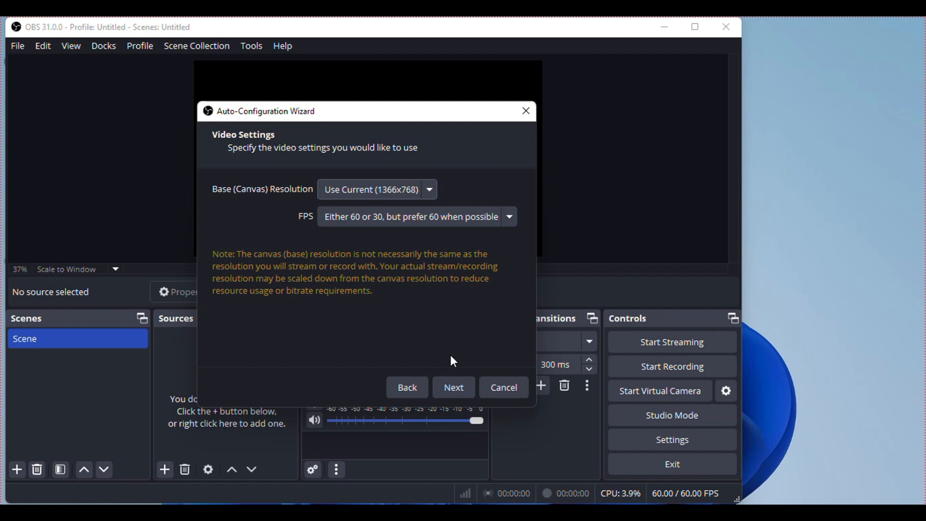
left_click(454, 389)
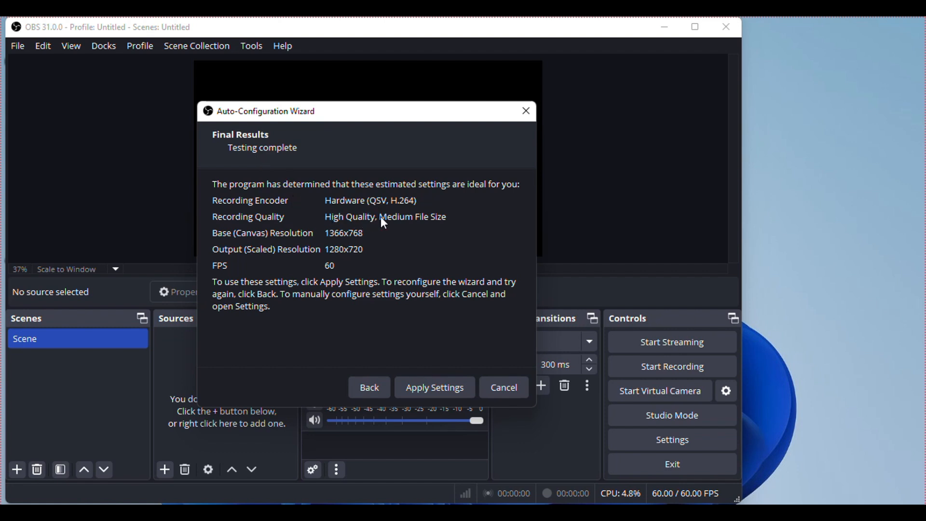
left_click(446, 388)
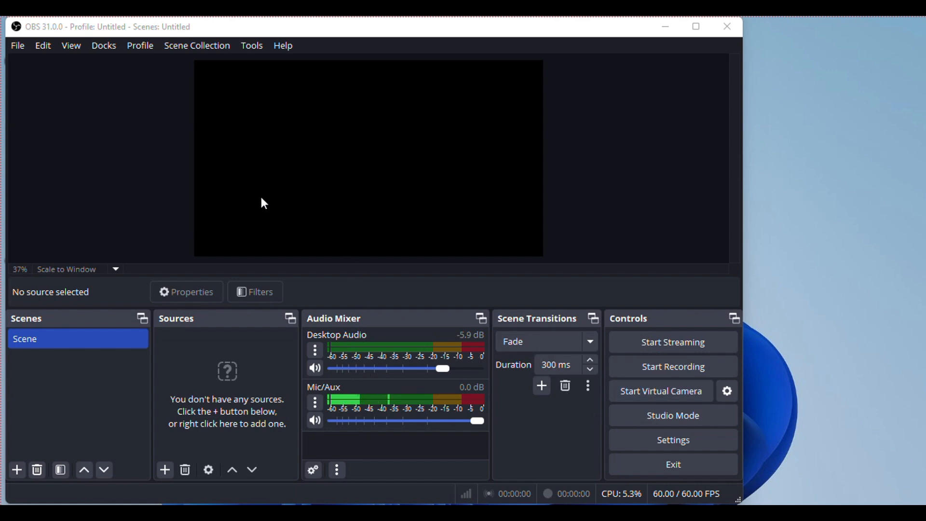
Add a new Display Capture source that captures the 1366x768 primary monitor
right_click(202, 361)
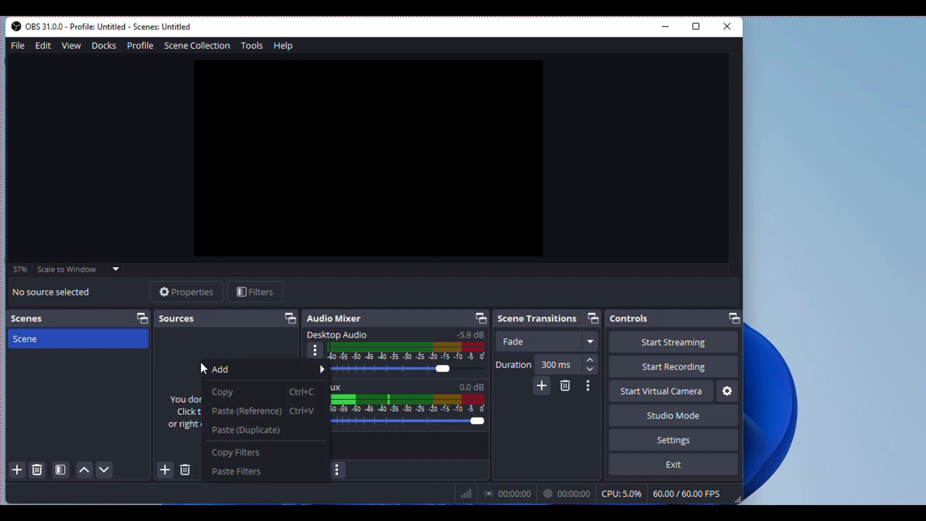
mouse_move(234, 371)
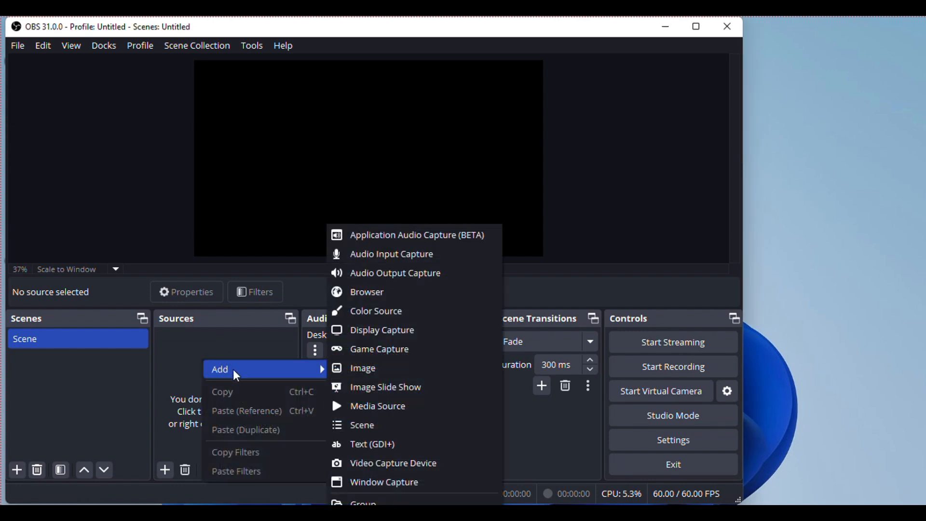
left_click(377, 331)
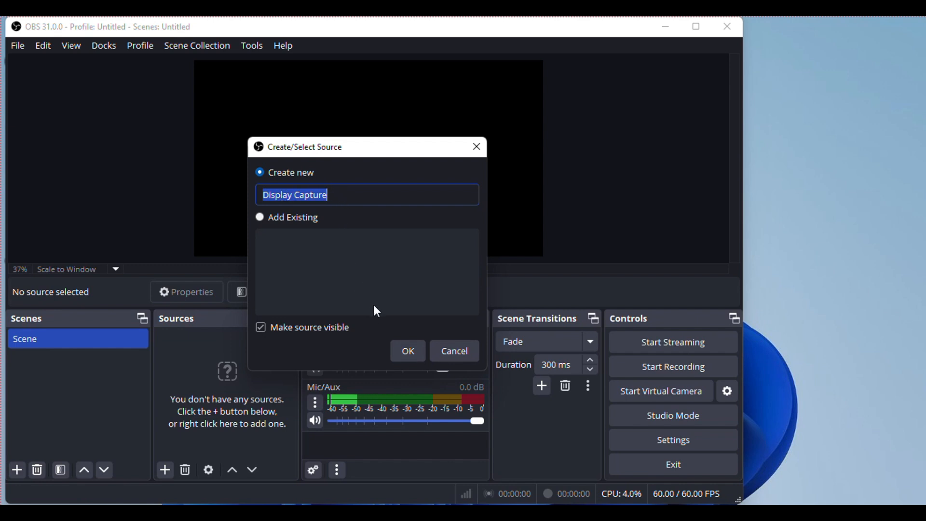
left_click(408, 357)
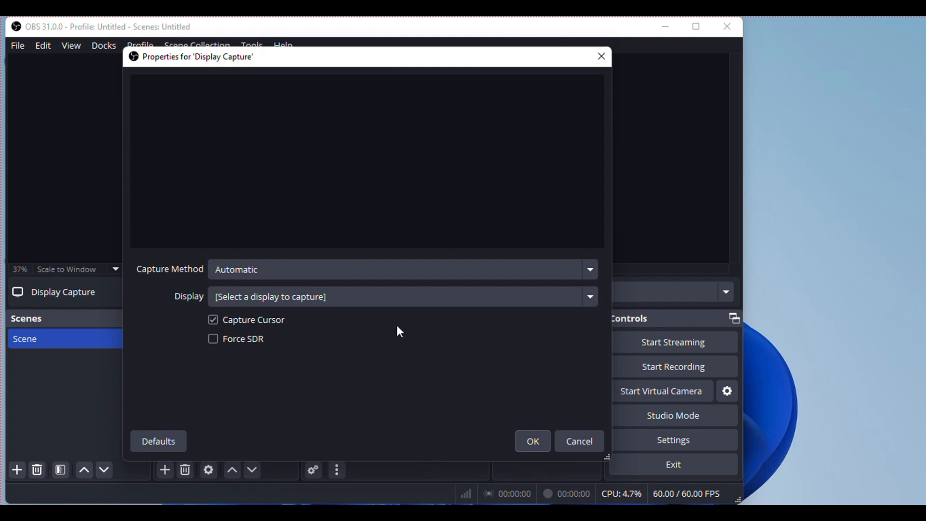
left_click(396, 299)
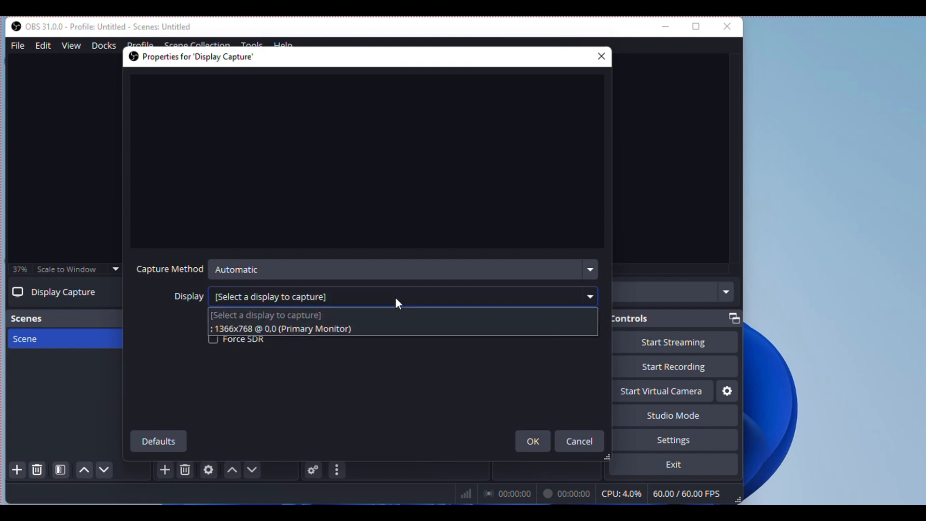
left_click(386, 330)
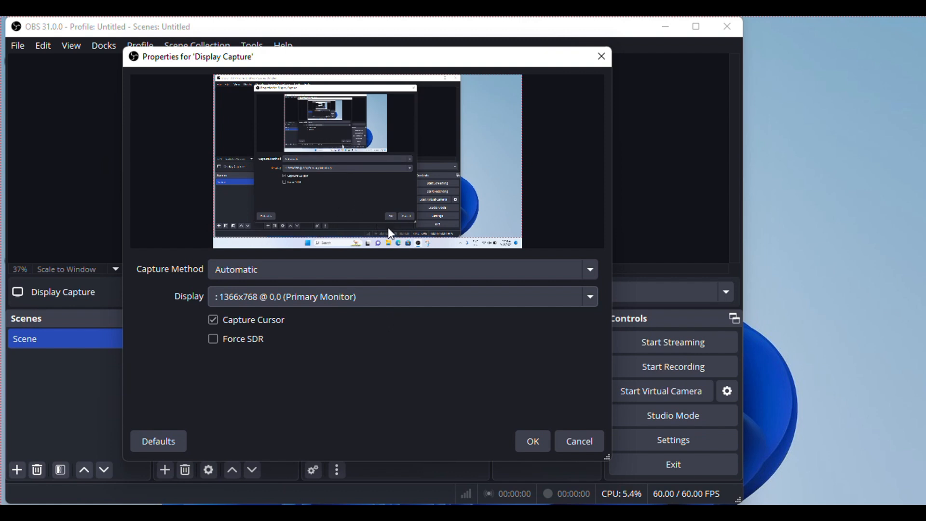
left_click(533, 442)
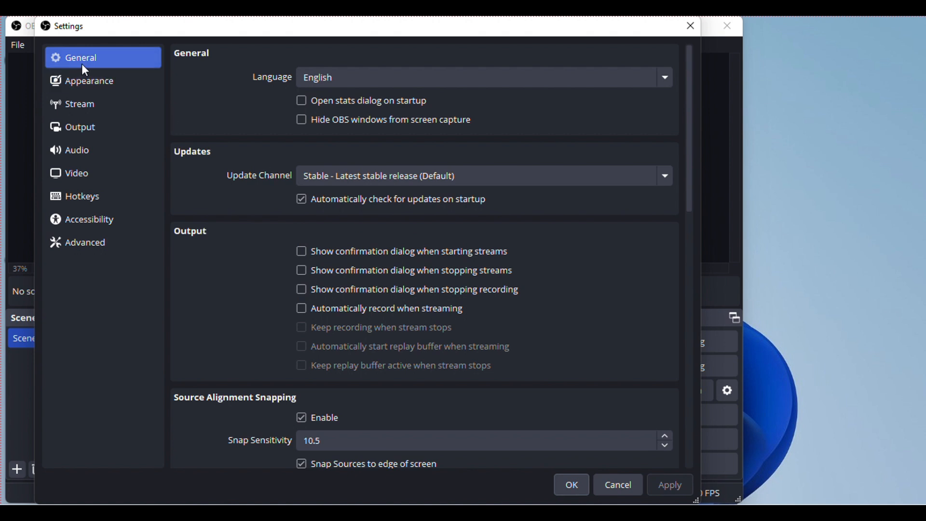
Review the Appearance, Stream and Output settings, including the output mode and the streaming video encoder options
left_click(82, 78)
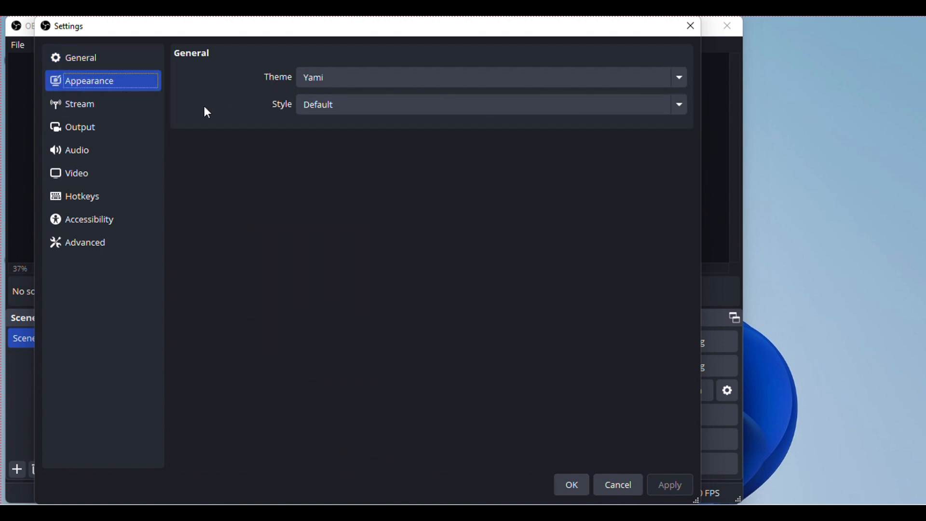
left_click(104, 111)
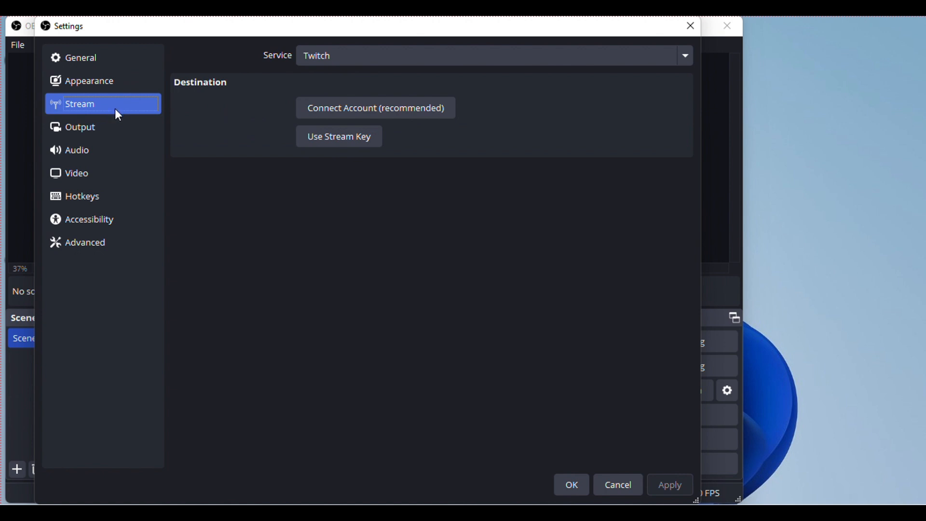
left_click(115, 124)
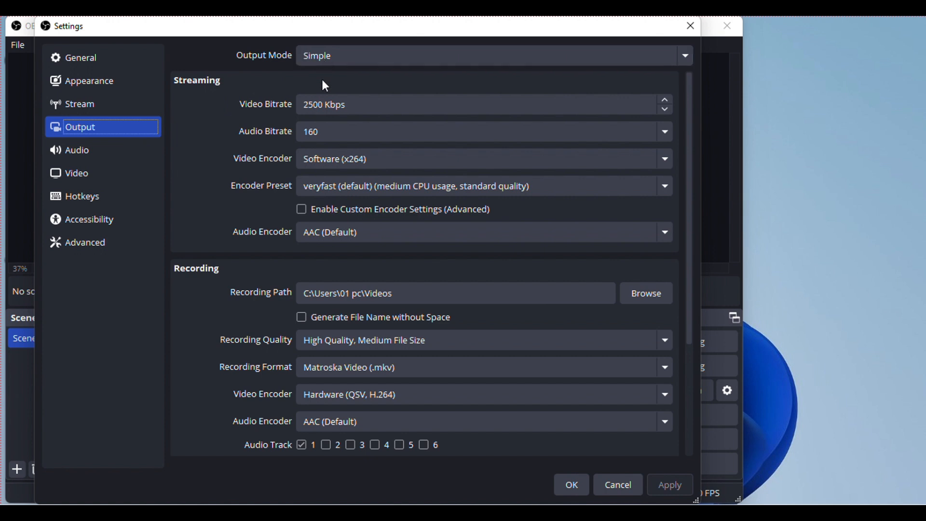
left_click(335, 62)
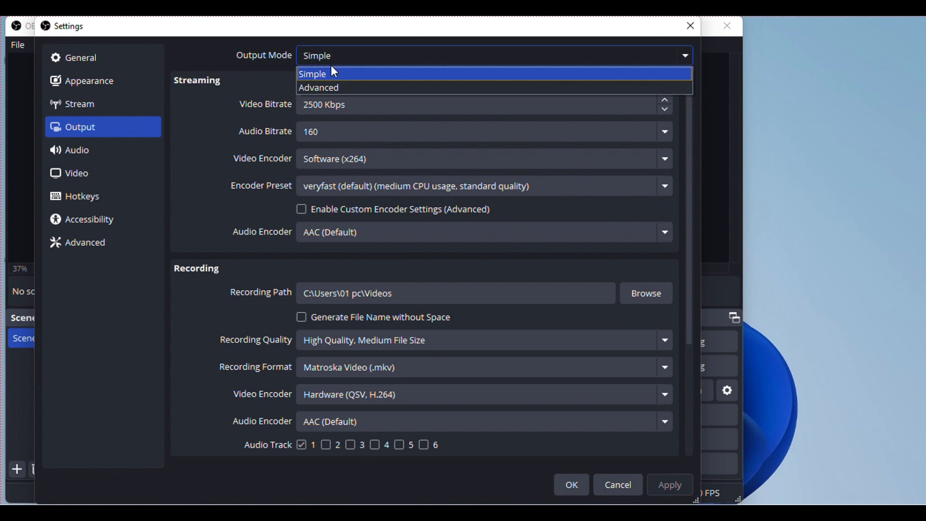
left_click(332, 72)
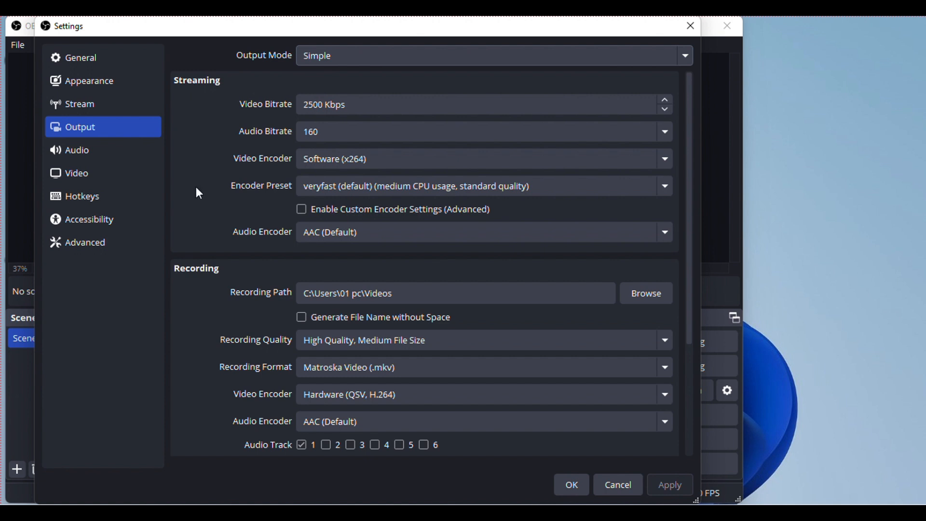
left_click(329, 162)
left_click(329, 161)
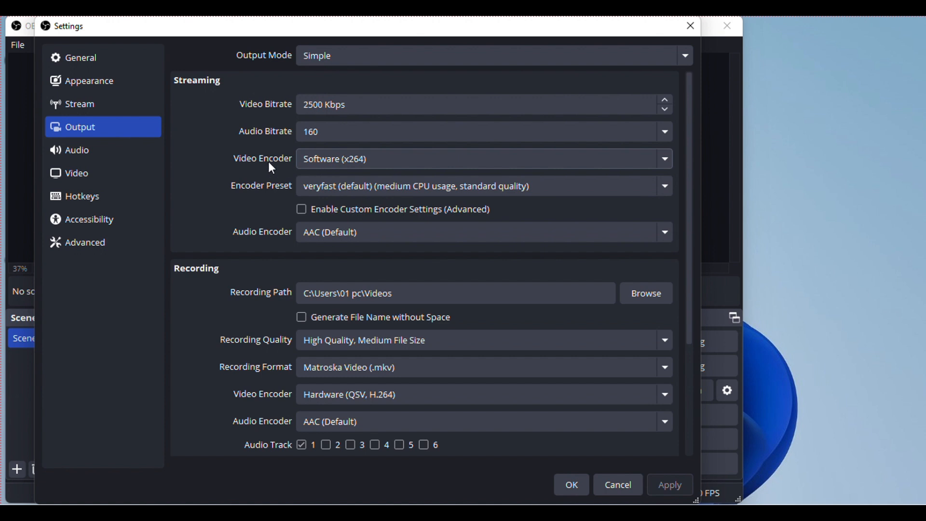
Check the recording quality options, keep High Quality, Medium File Size, and set the recording format to MPEG-4 (.mp4)
scroll(251, 177, "down", 2)
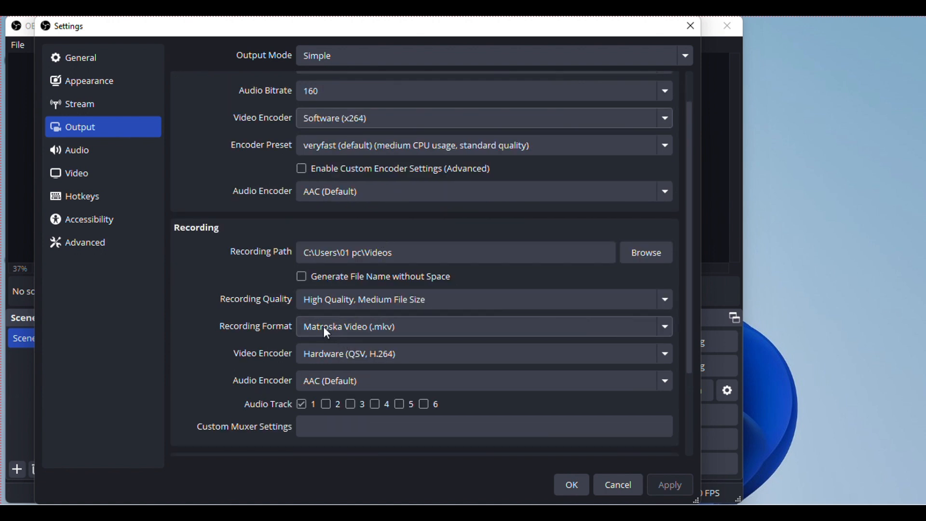
left_click(356, 306)
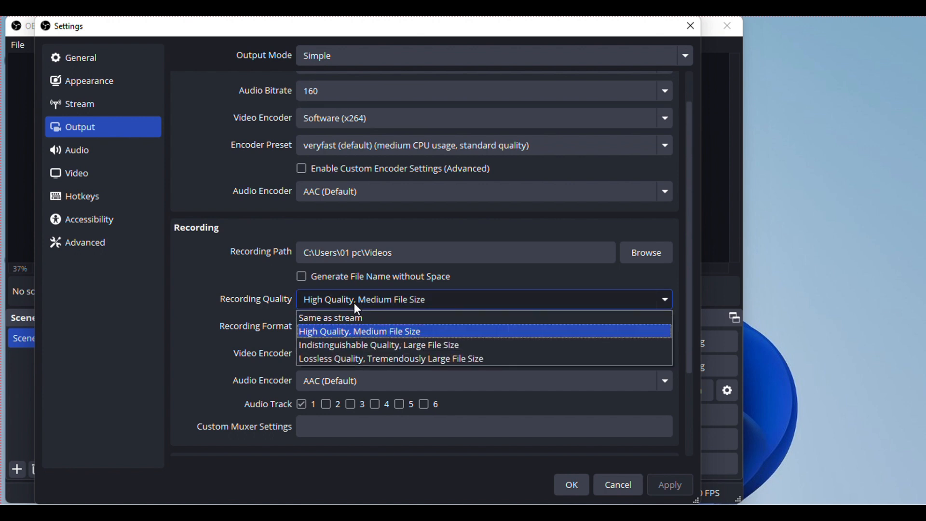
left_click(354, 303)
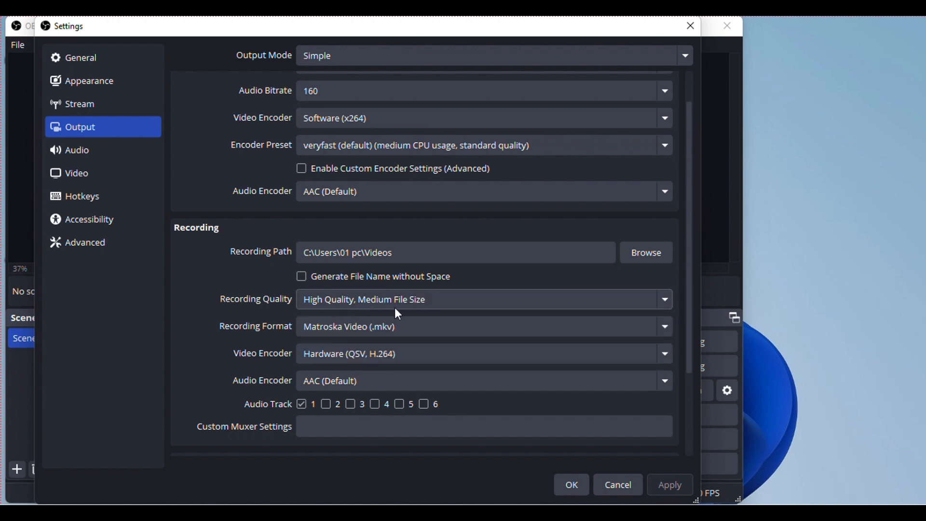
left_click(348, 328)
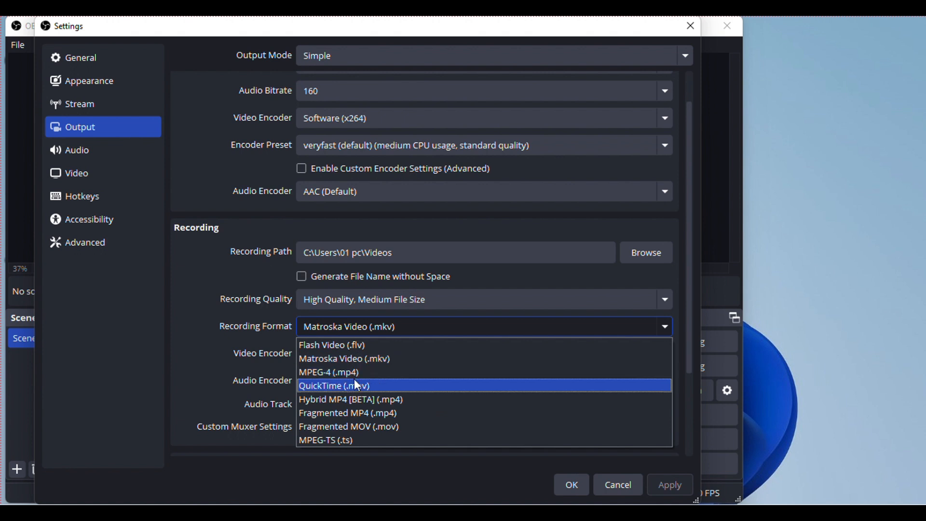
left_click(354, 374)
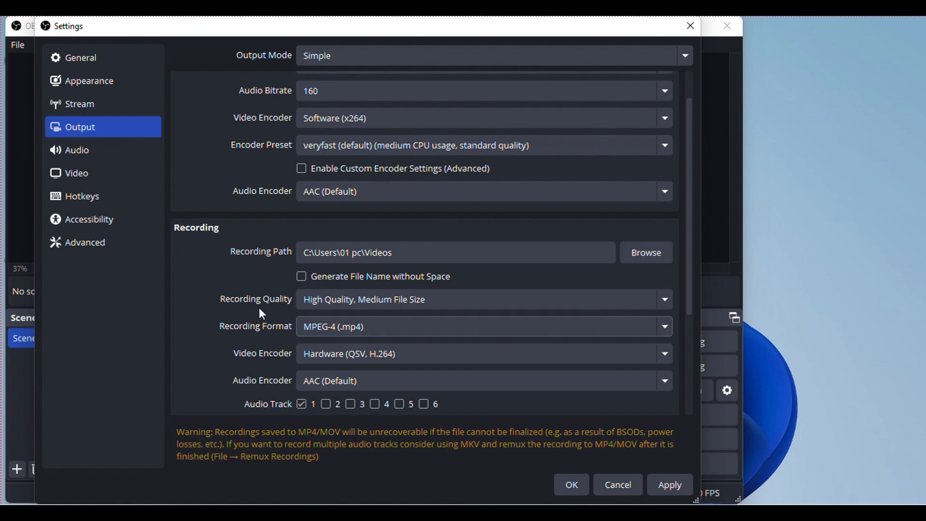
In the Audio settings, check the Mic/Auxiliary Audio device options and keep the device set to Default
left_click(102, 159)
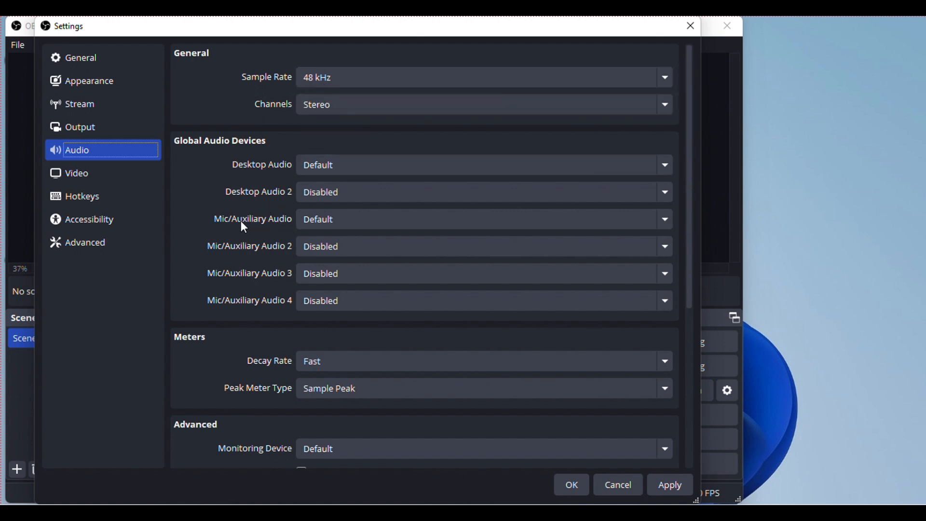
left_click(335, 228)
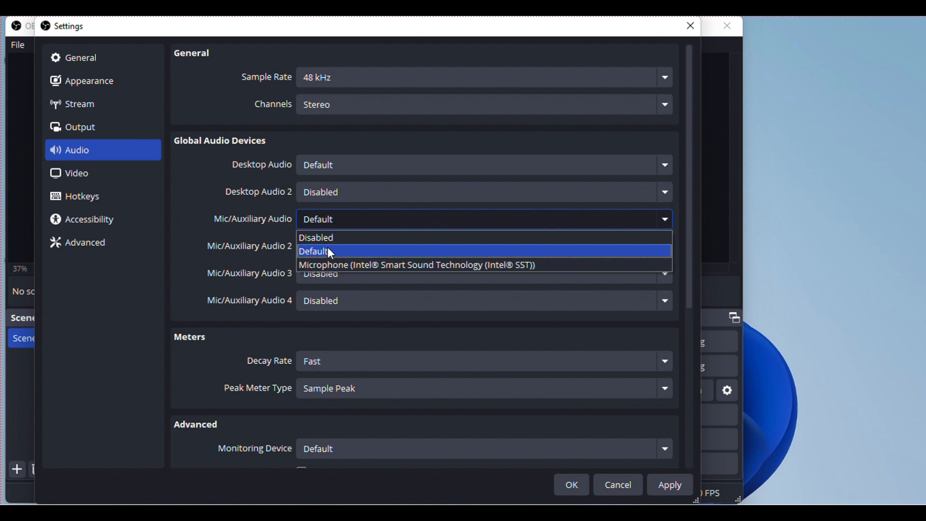
left_click(330, 246)
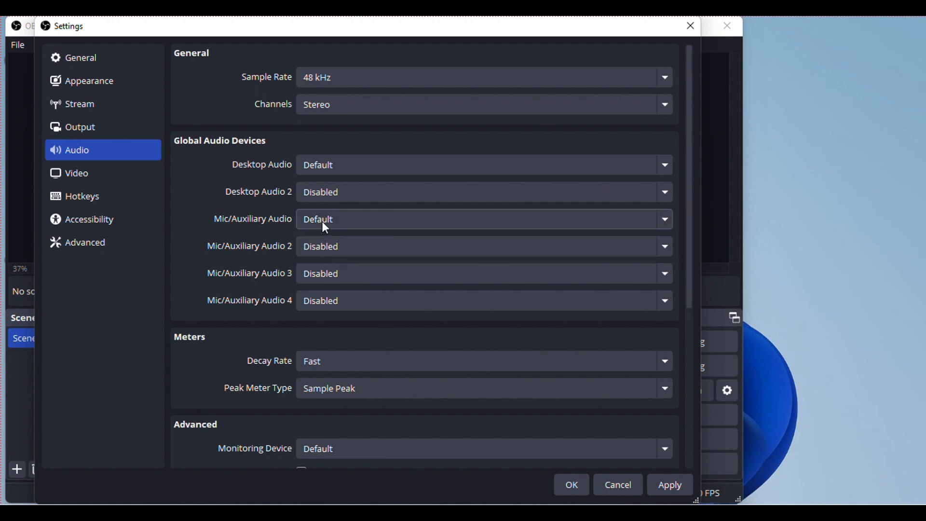
Review the Video resolution and FPS settings, apply all settings changes and close the Settings dialog
left_click(121, 176)
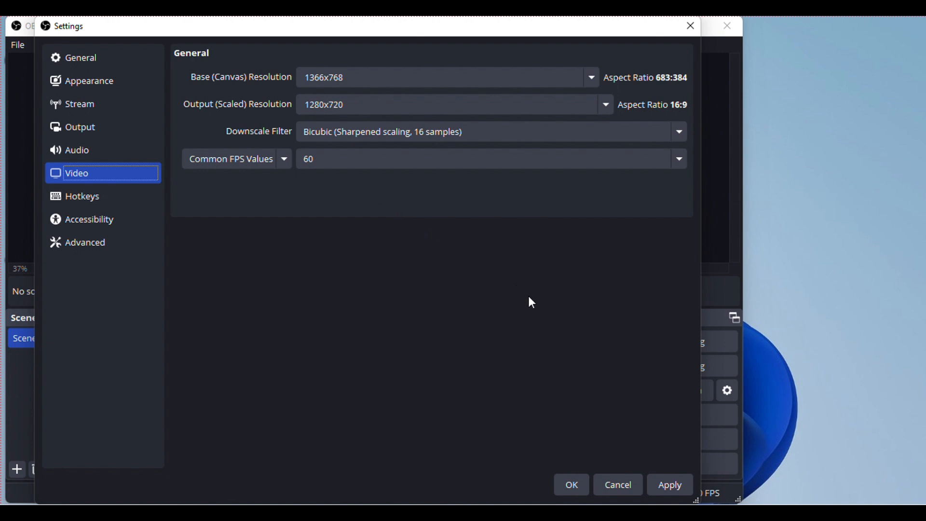
left_click(671, 478)
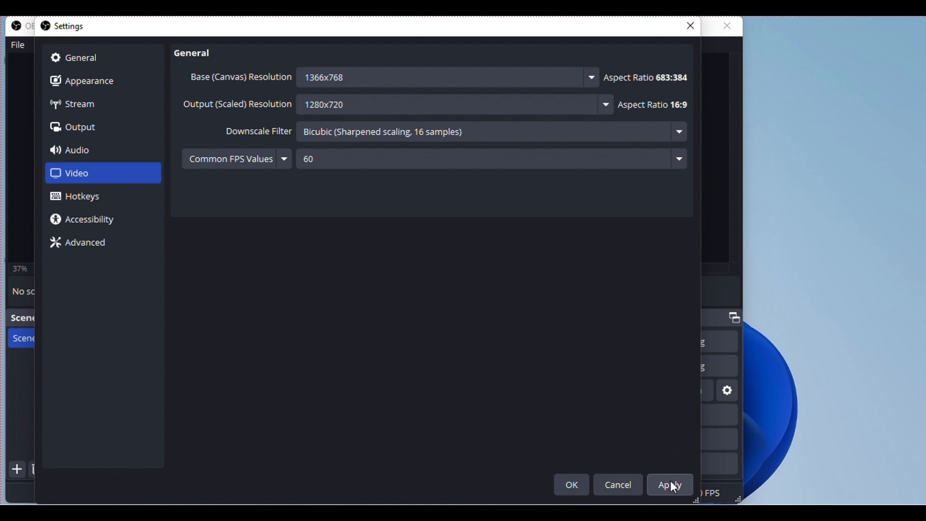
left_click(579, 486)
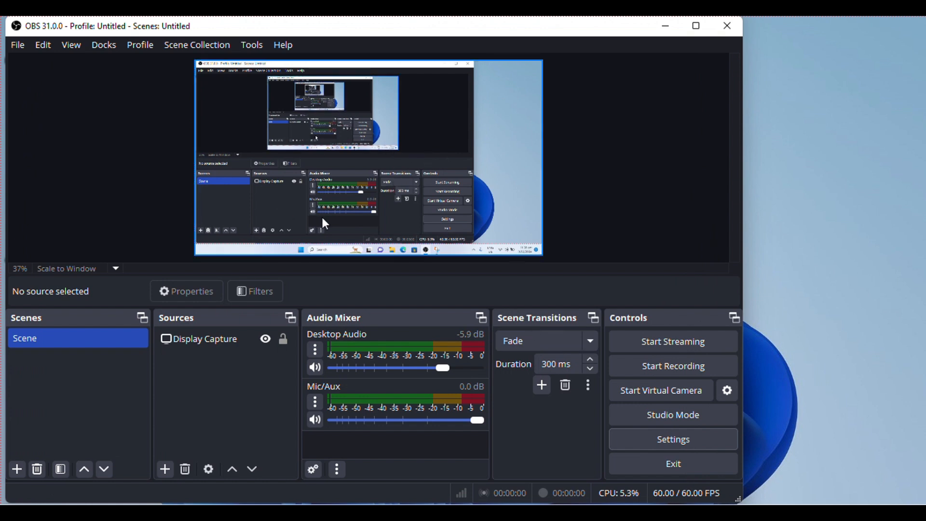
Make short test recordings of the captured display, stopping the last one after about 15 seconds
left_click(651, 368)
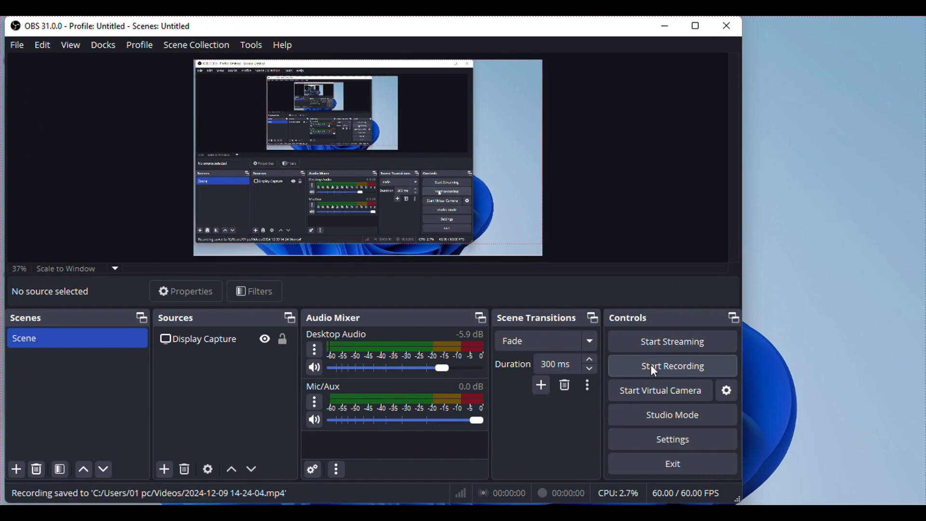
double_click(651, 365)
left_click(650, 364)
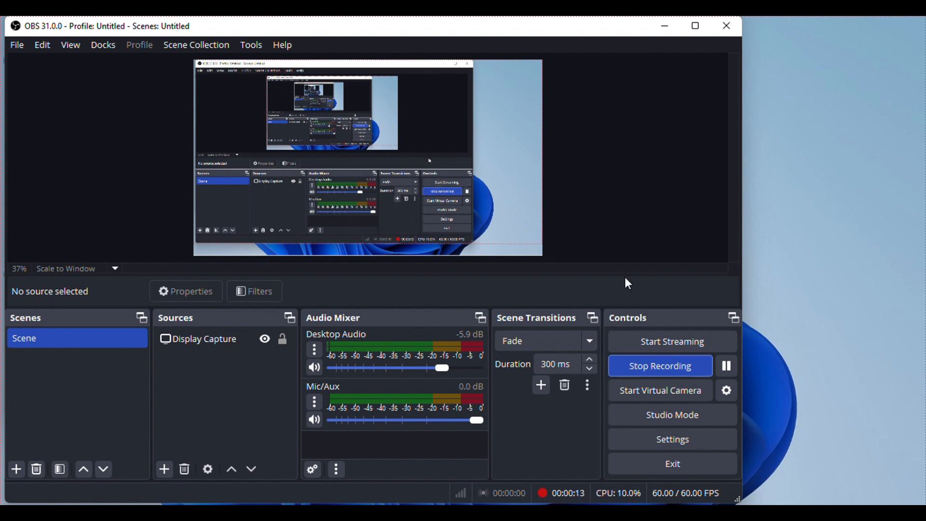
left_click(650, 369)
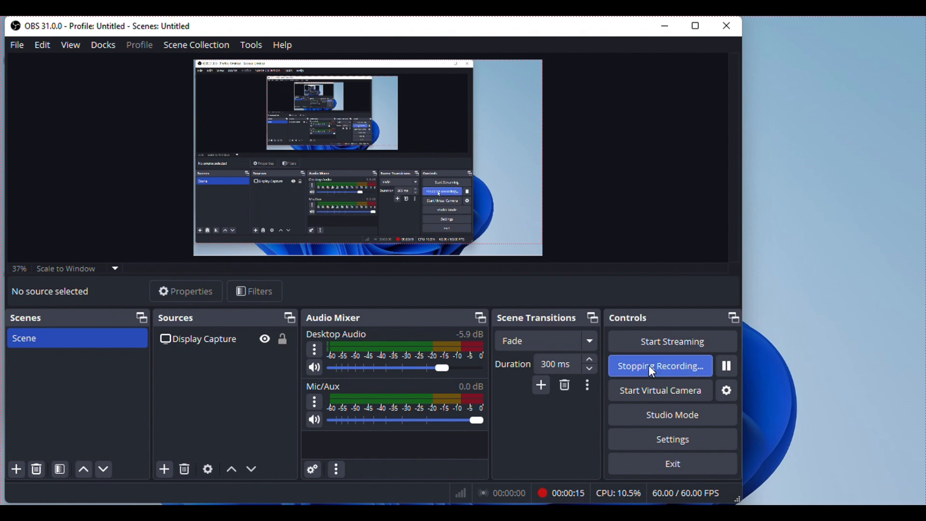
left_click(665, 26)
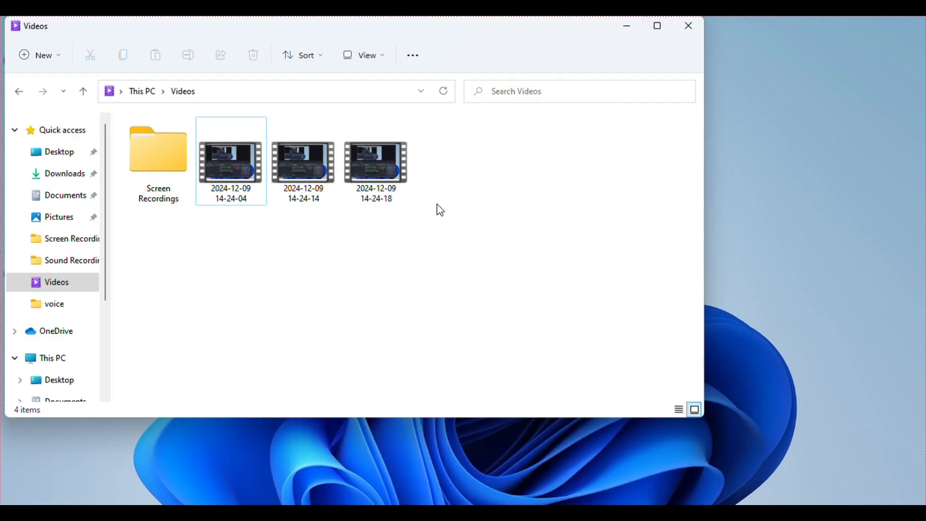
double_click(375, 171)
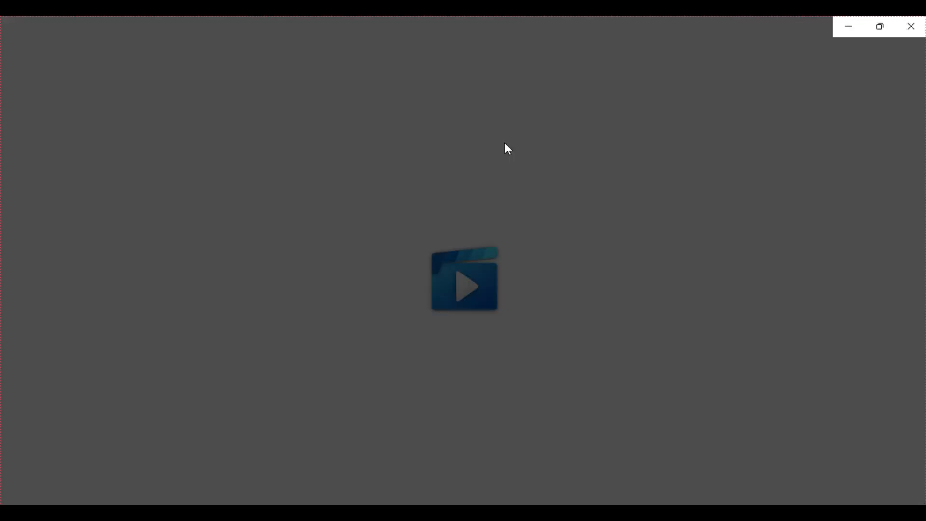